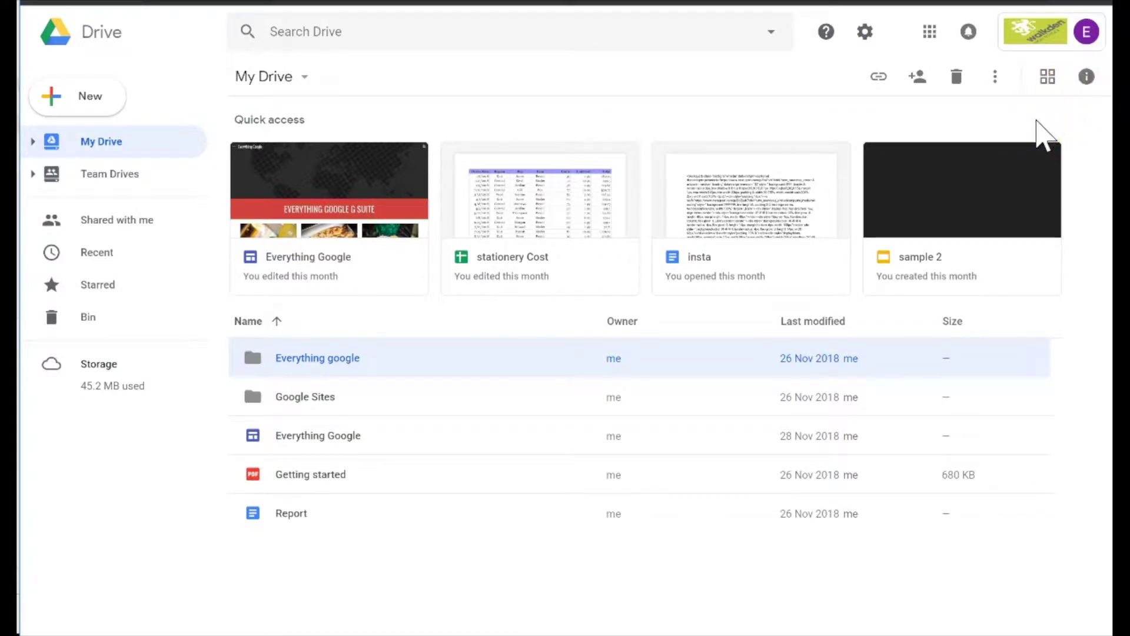
- Show the Activity history for the Everything google folder in the details pane
{"action": "left_click", "coordinate": [1086, 76]}
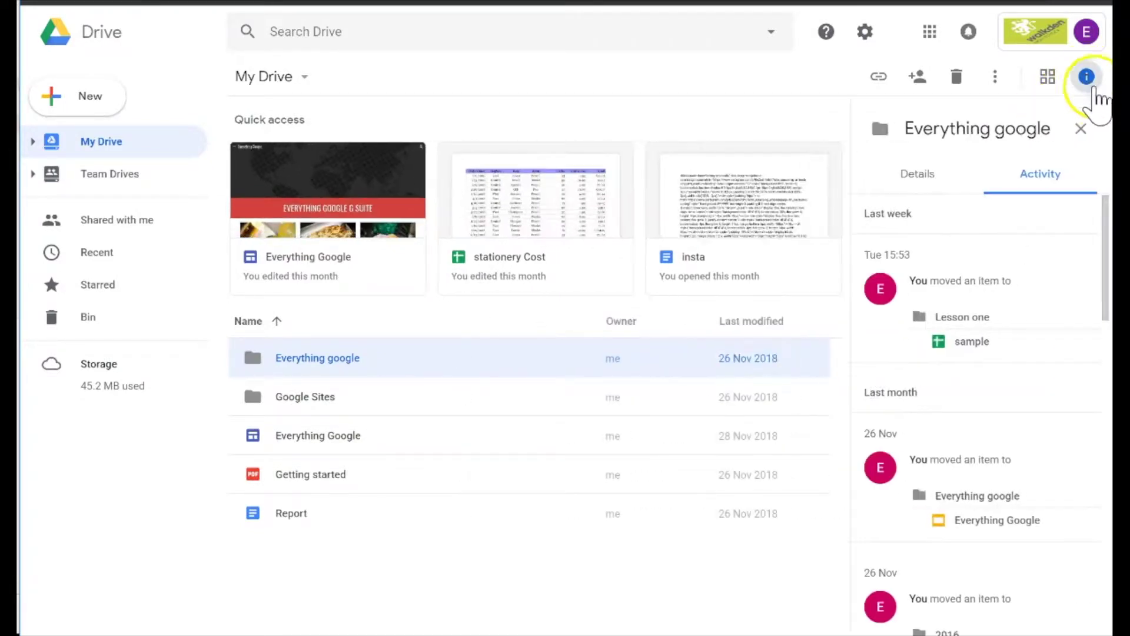
{"action": "left_click", "coordinate": [1015, 187]}
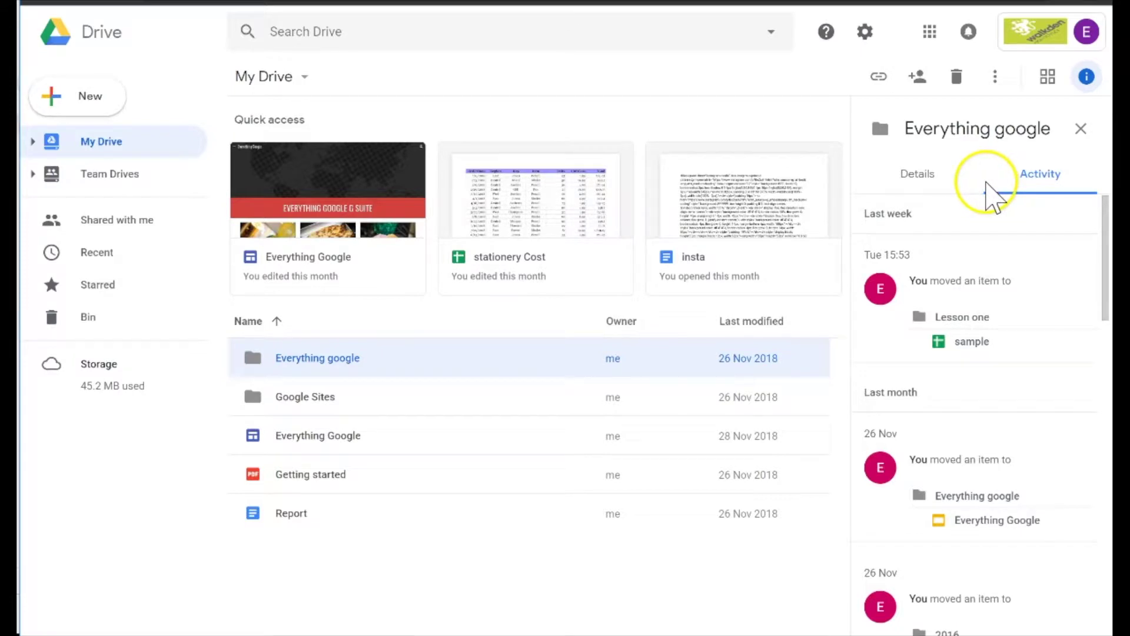
{"action": "left_click_drag", "start_coordinate": [1106, 228], "coordinate": [1090, 354]}
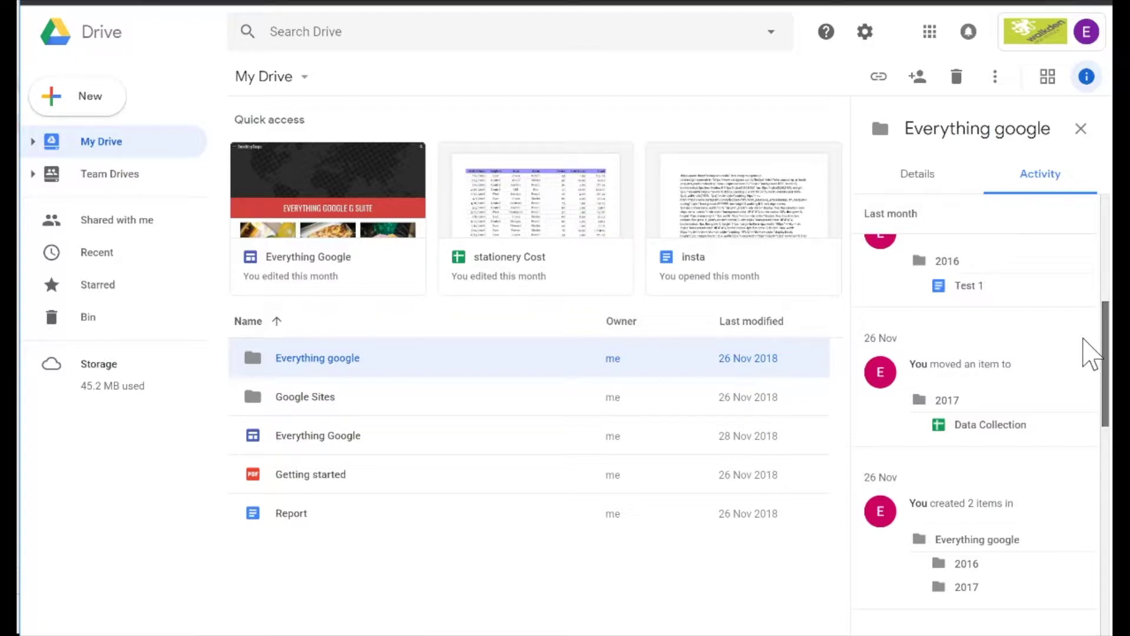
- Switch the side pane to Details and start adding a folder description
{"action": "left_click", "coordinate": [931, 189]}
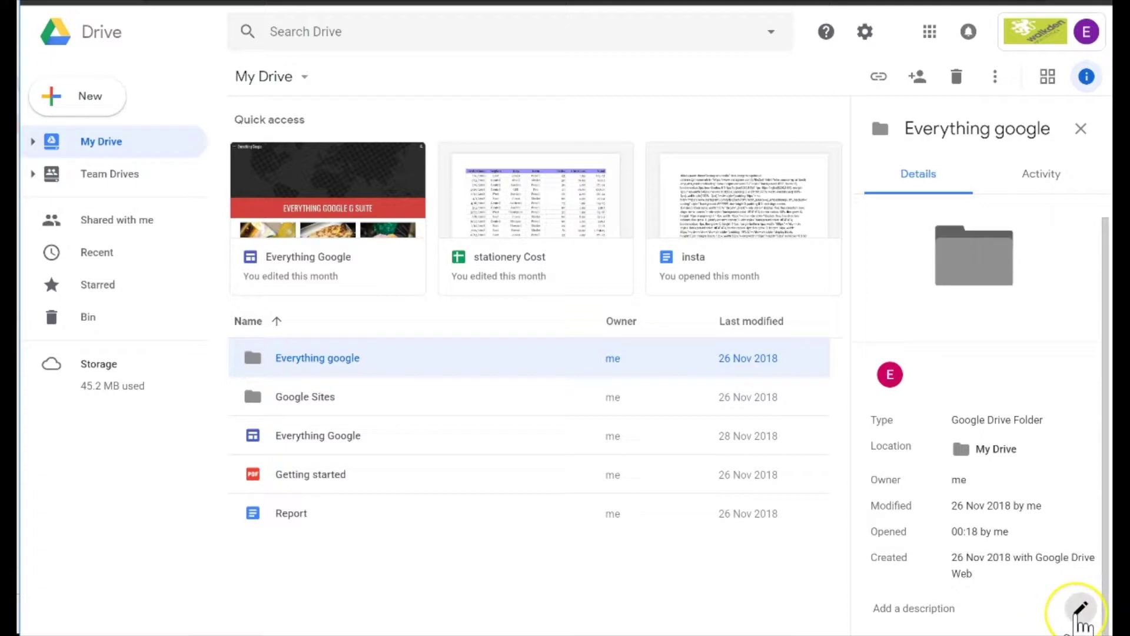
{"action": "left_click", "coordinate": [1081, 609]}
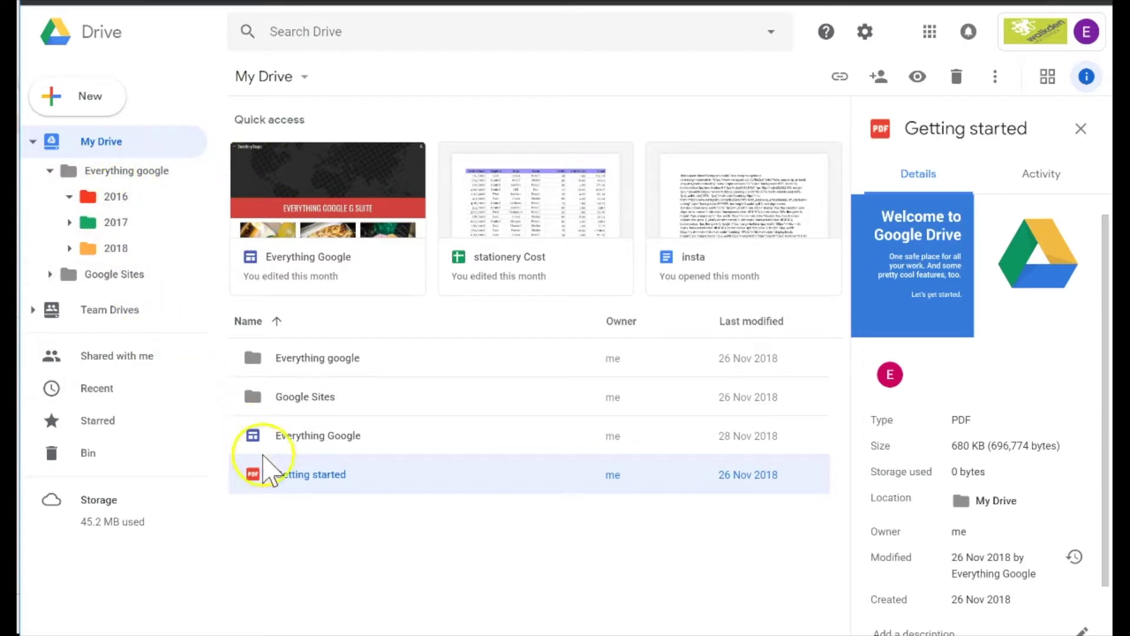
- Move the Getting started PDF into the 2016 folder, then enter Everything google
{"action": "left_click_drag", "start_coordinate": [310, 481], "coordinate": [131, 196]}
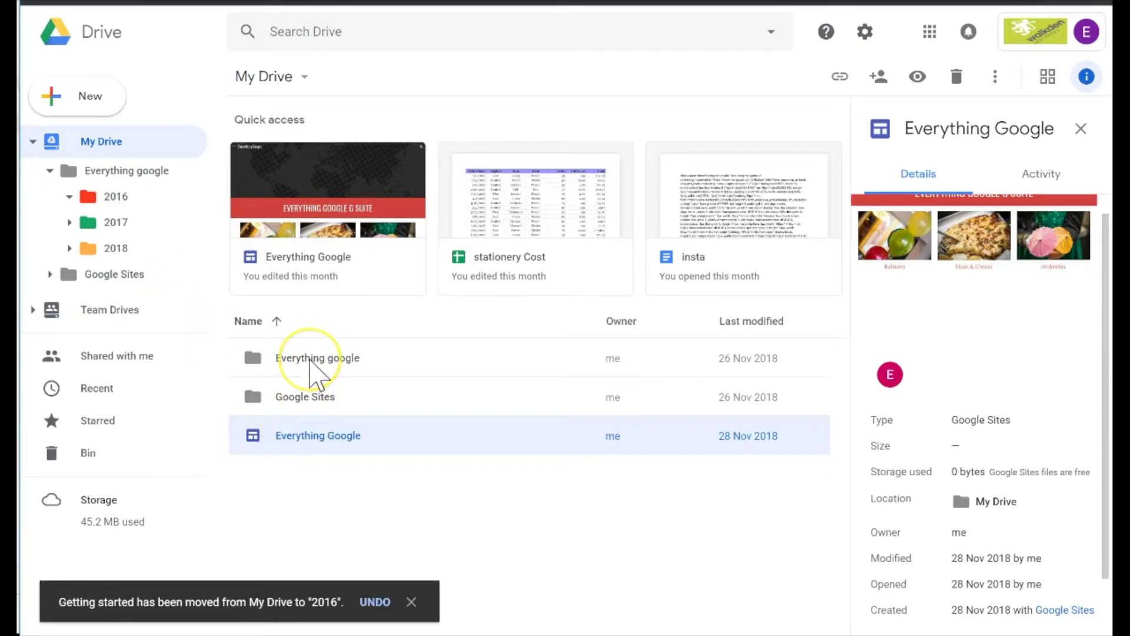
{"action": "double_click", "coordinate": [316, 375]}
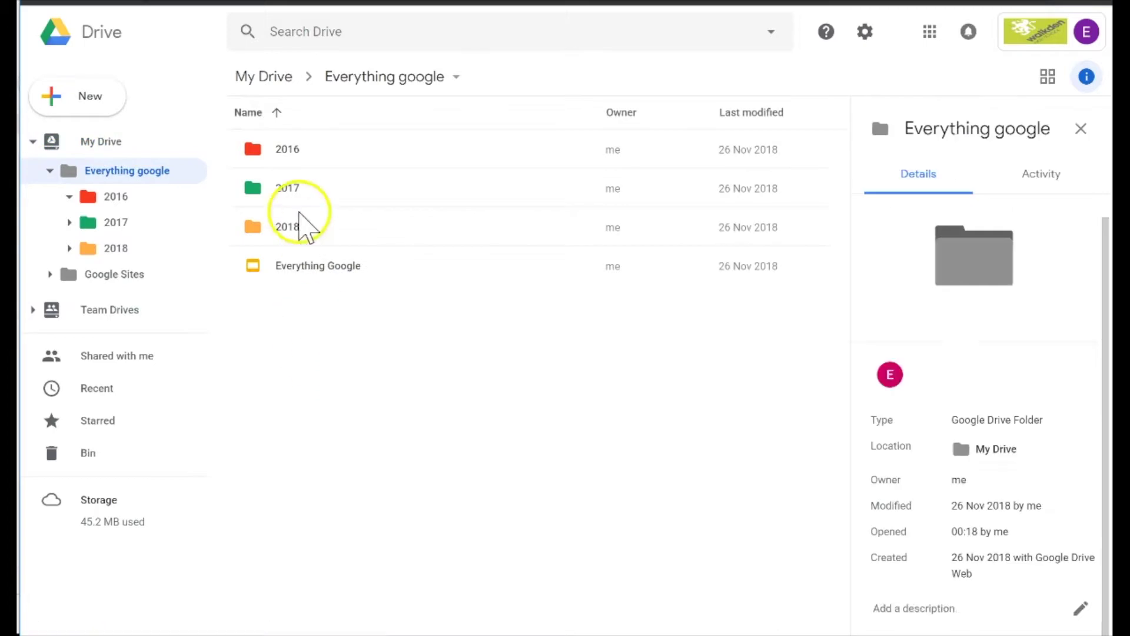
{"action": "left_click", "coordinate": [300, 201]}
- Browse the year folders to 2018 > December > Lesson one and move sample up into 2018 via the breadcrumb
{"action": "double_click", "coordinate": [300, 202]}
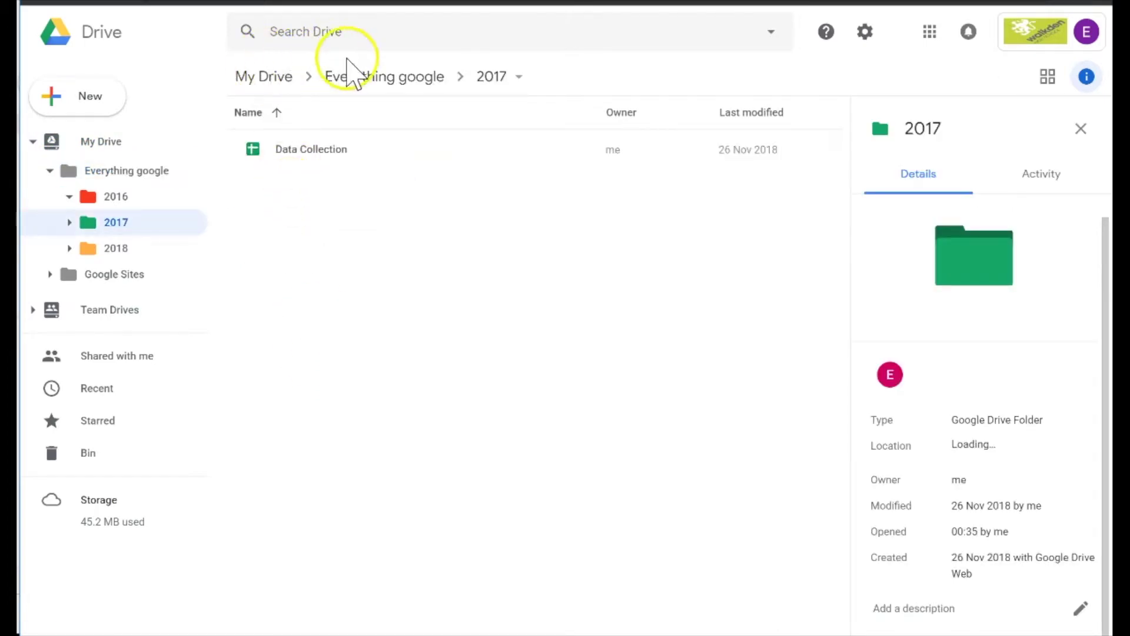
{"action": "left_click", "coordinate": [384, 79]}
{"action": "double_click", "coordinate": [280, 156]}
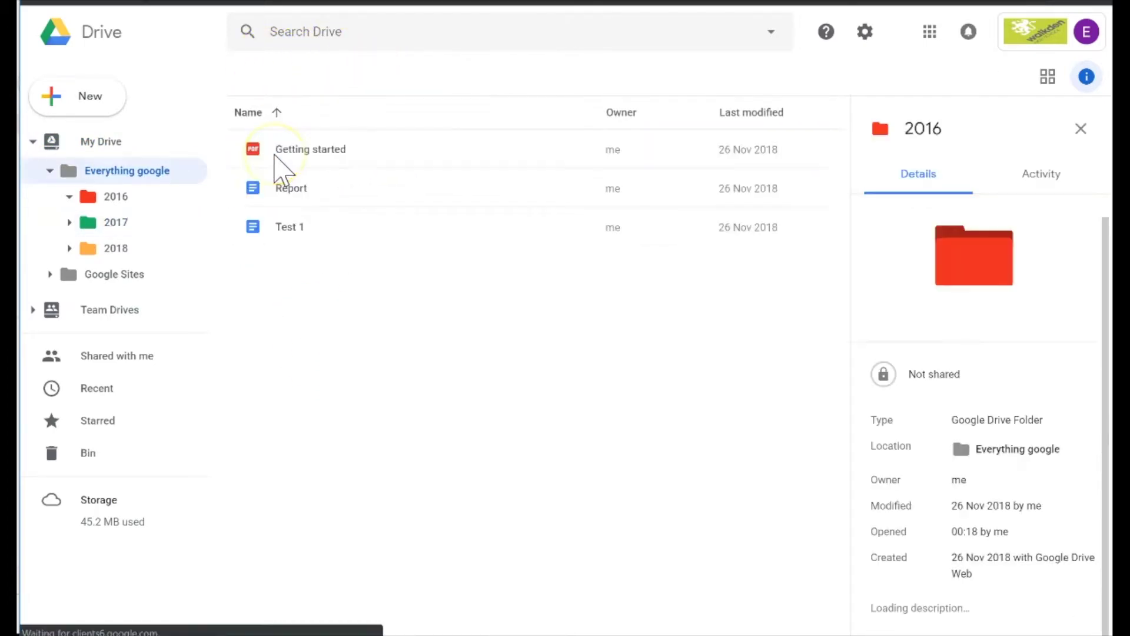
{"action": "left_click", "coordinate": [404, 76]}
{"action": "double_click", "coordinate": [300, 231]}
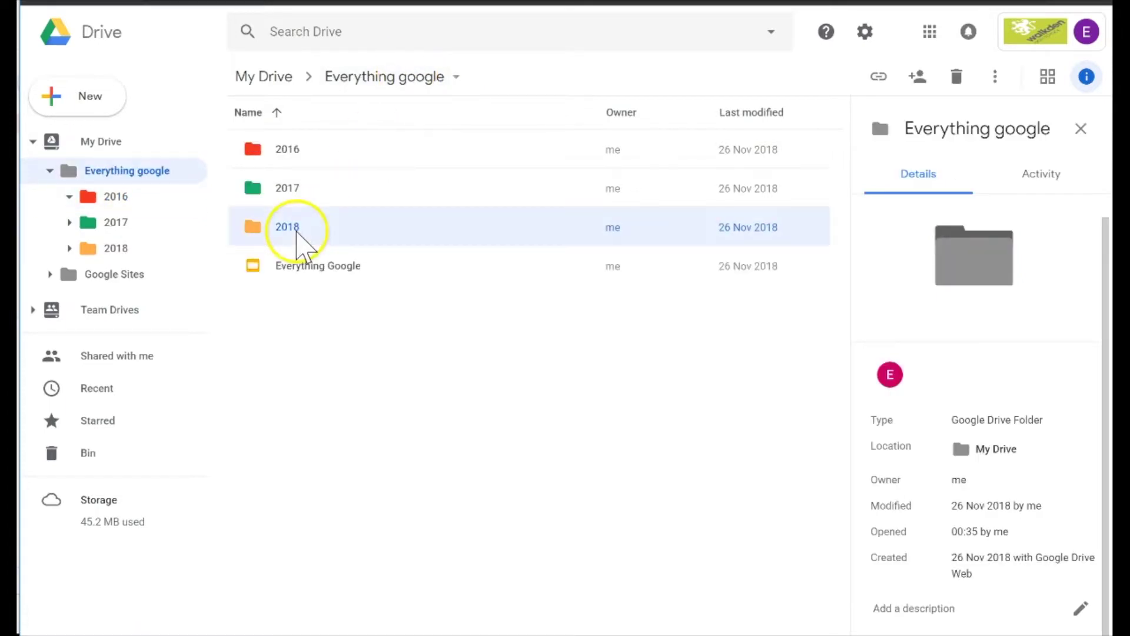
{"action": "double_click", "coordinate": [298, 149]}
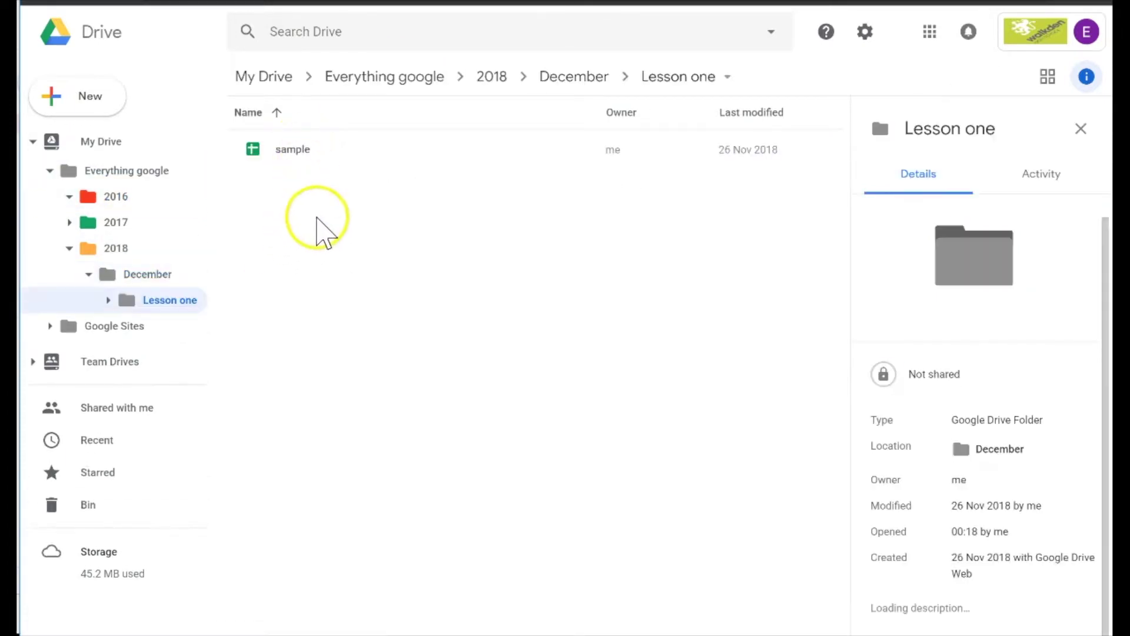
{"action": "mouse_move", "coordinate": [296, 154]}
{"action": "left_mouse_down"}
{"action": "mouse_move", "coordinate": [323, 160]}
{"action": "mouse_move", "coordinate": [423, 86]}
{"action": "mouse_move", "coordinate": [77, 346]}
{"action": "mouse_move", "coordinate": [197, 331]}
{"action": "mouse_move", "coordinate": [379, 165]}
{"action": "mouse_move", "coordinate": [572, 89]}
{"action": "mouse_move", "coordinate": [484, 91]}
{"action": "left_mouse_up"}
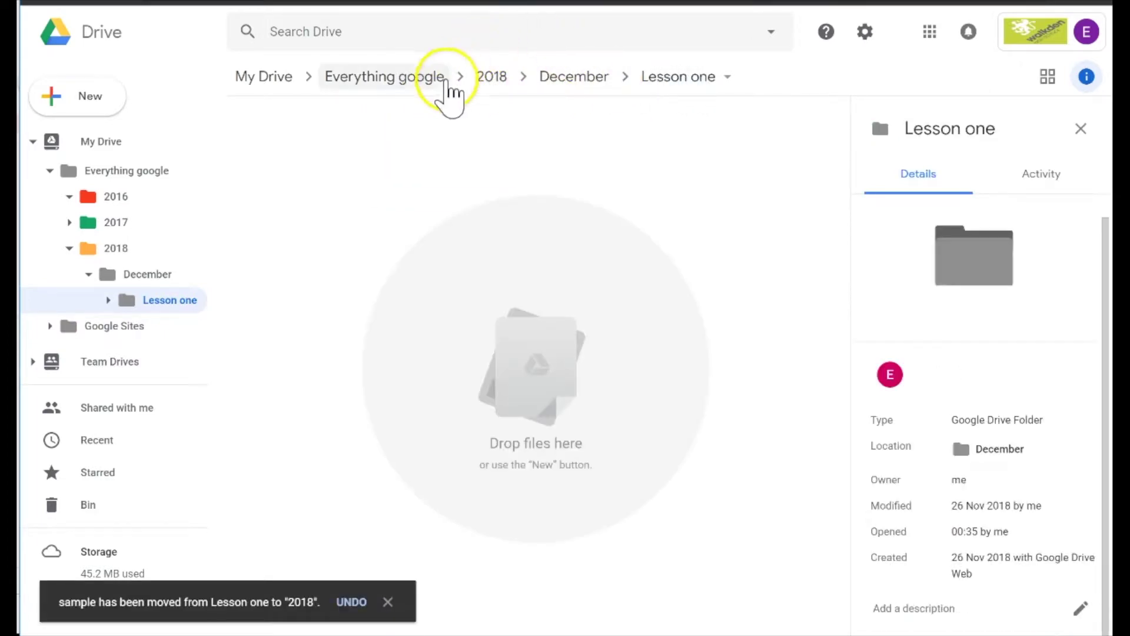
- Navigate back from My Drive down into Lesson one to confirm it is now empty
{"action": "left_click", "coordinate": [265, 77]}
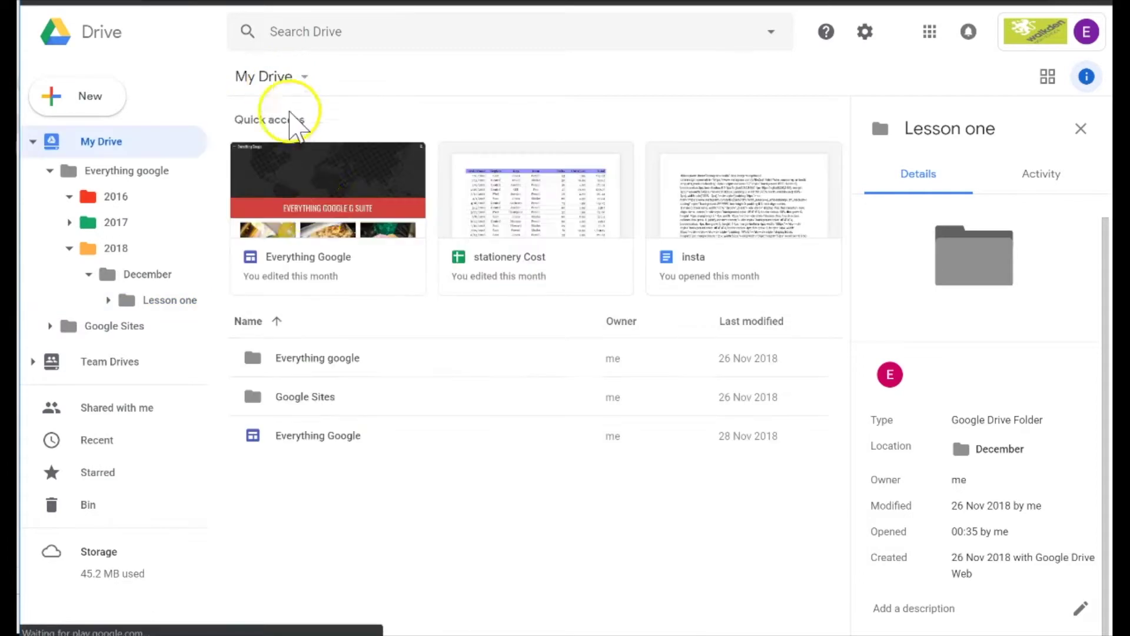
{"action": "double_click", "coordinate": [298, 364]}
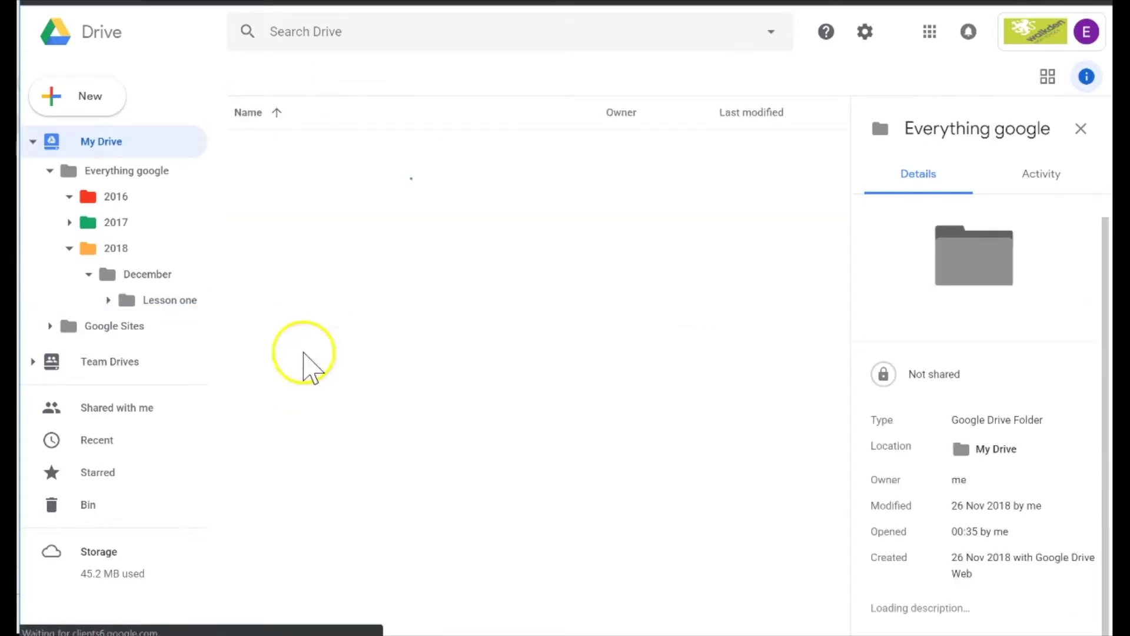
{"action": "double_click", "coordinate": [293, 226]}
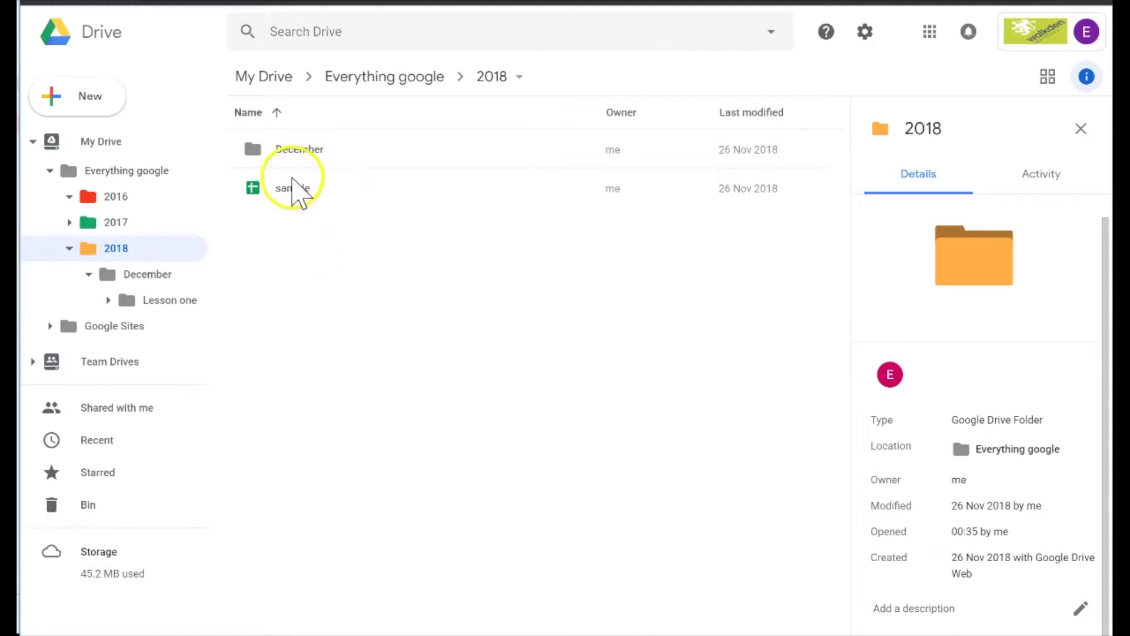
{"action": "double_click", "coordinate": [301, 165]}
{"action": "double_click", "coordinate": [302, 166]}
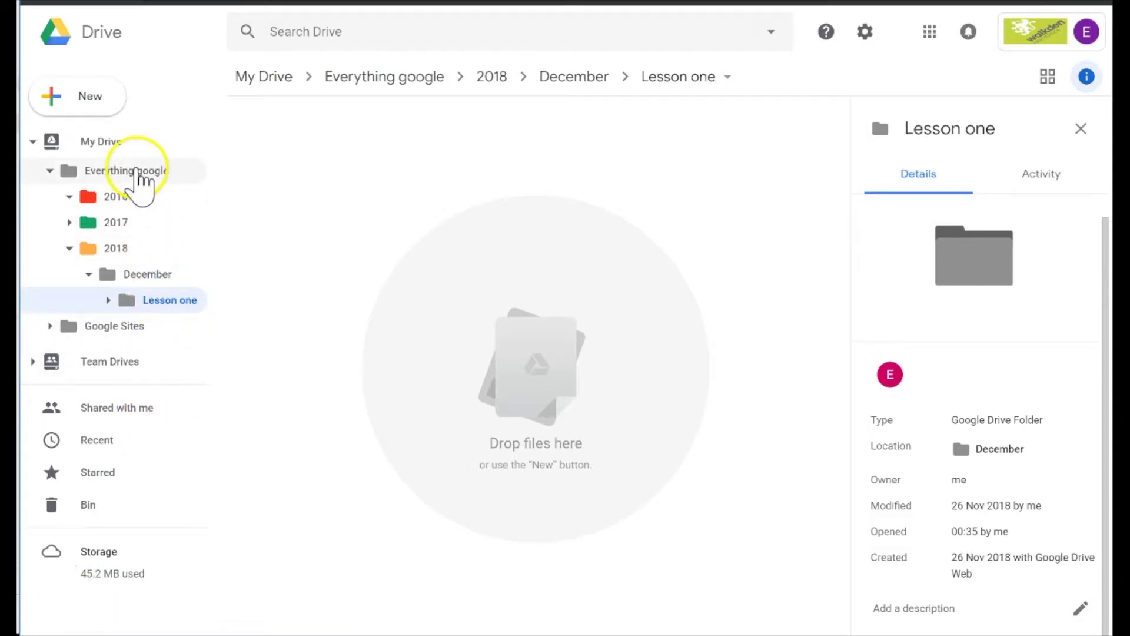
{"action": "left_click", "coordinate": [139, 176]}
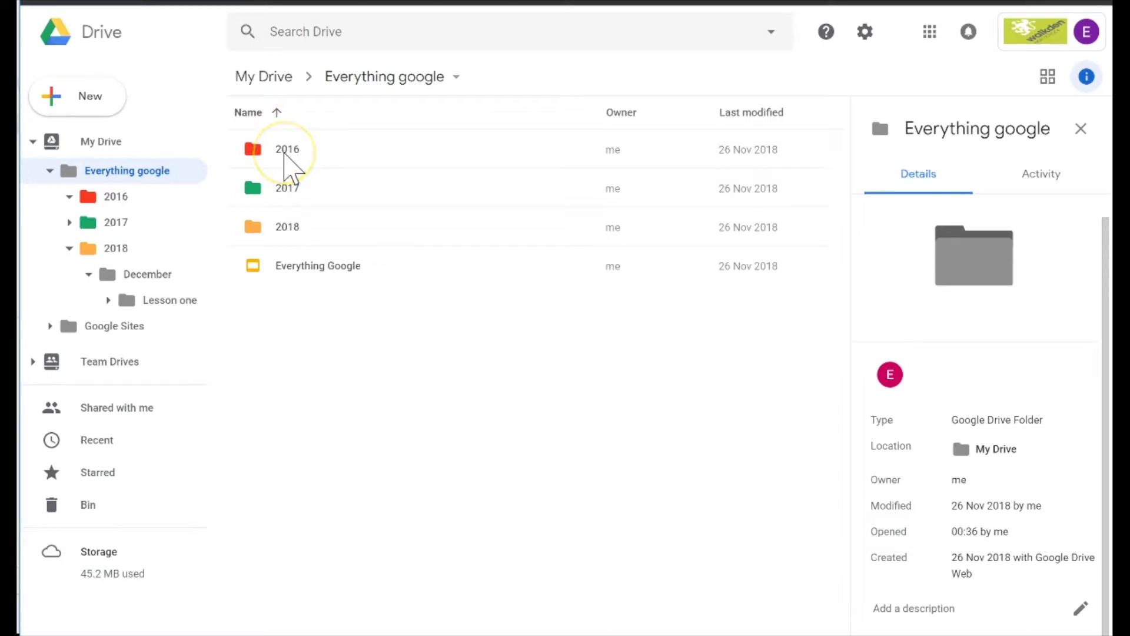
- View the colour options for the red 2016 folder without changing it
{"action": "right_click", "coordinate": [292, 168]}
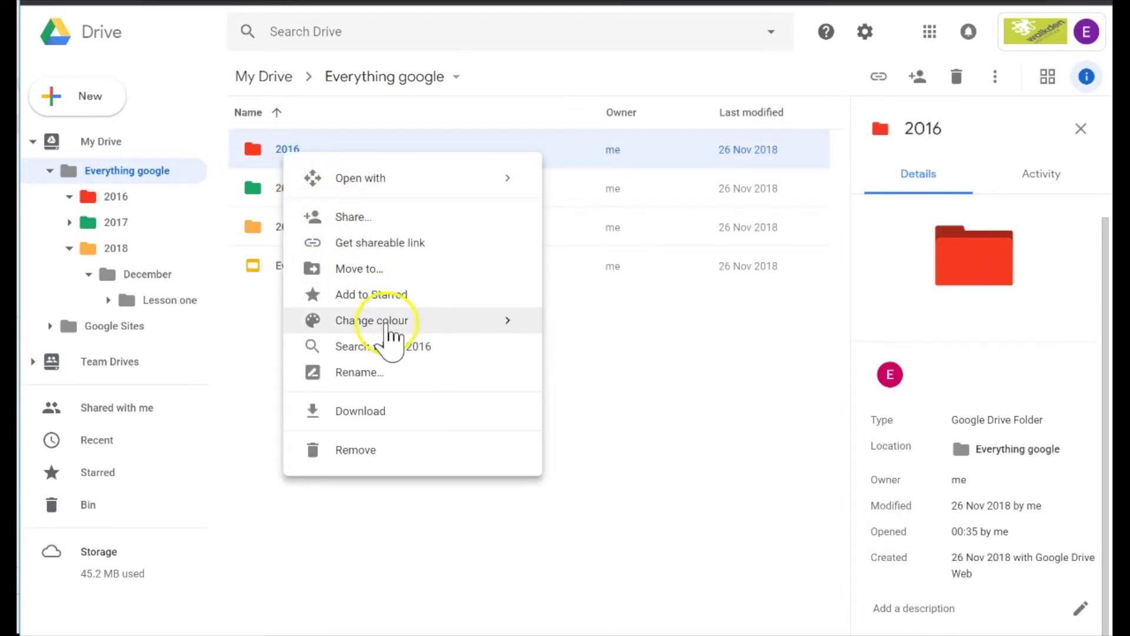
{"action": "mouse_move", "coordinate": [371, 320]}
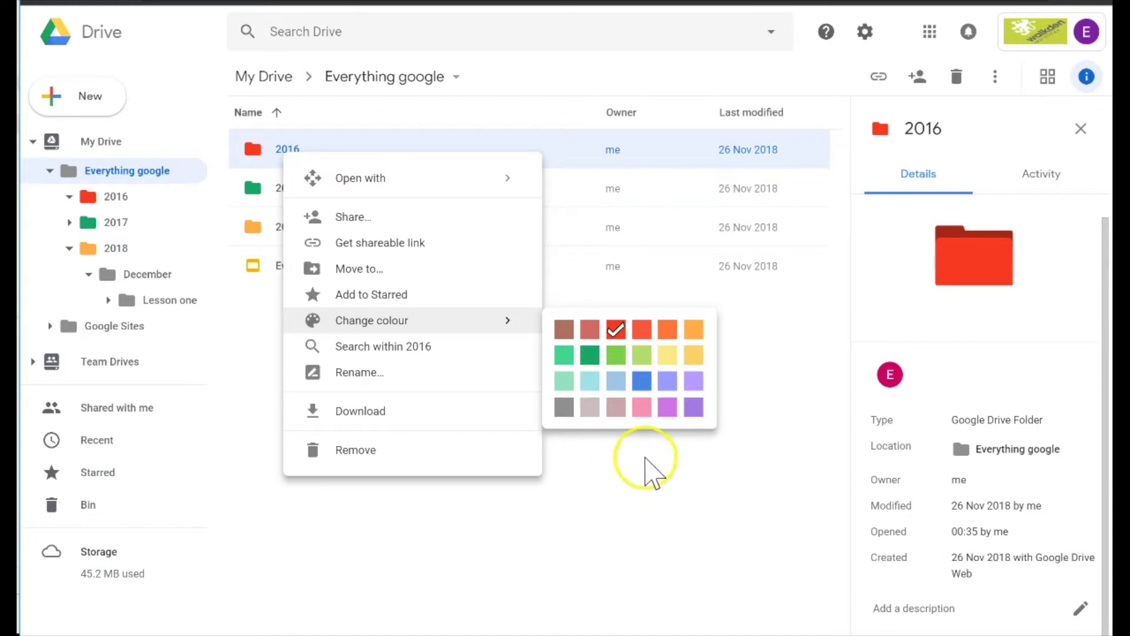
{"action": "left_click", "coordinate": [615, 515]}
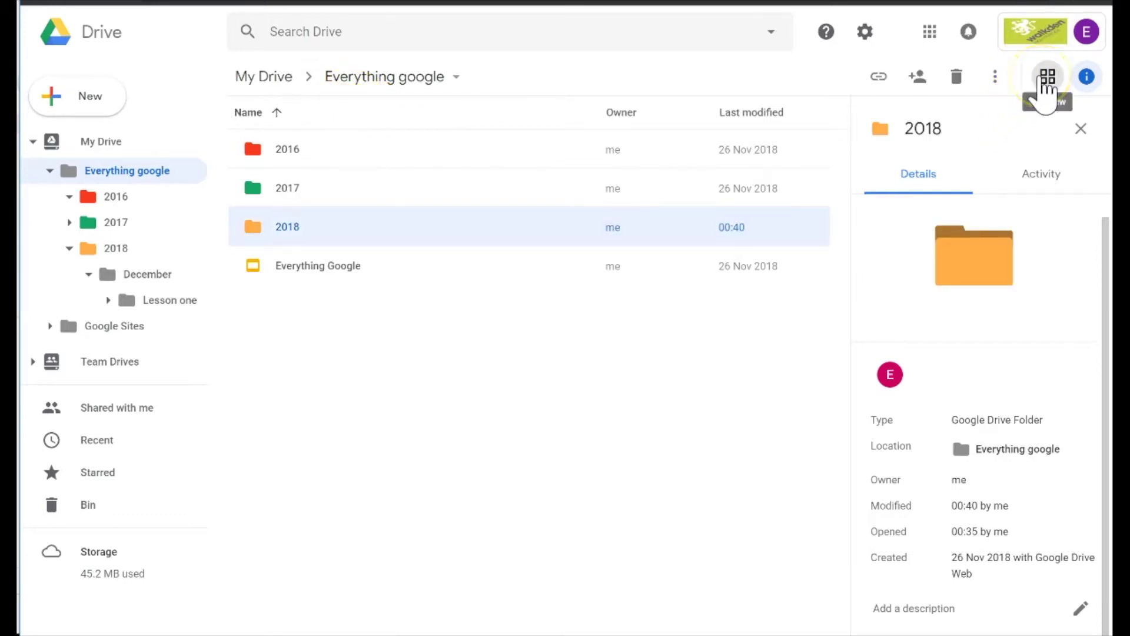
{"action": "left_click", "coordinate": [1047, 82]}
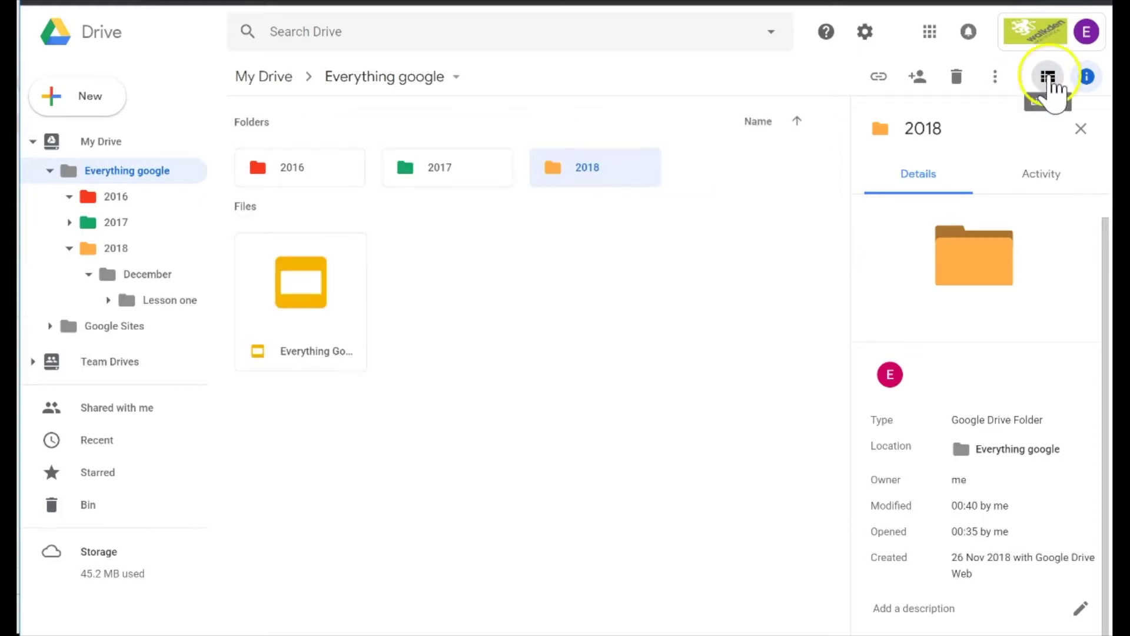
{"action": "left_click", "coordinate": [1049, 89]}
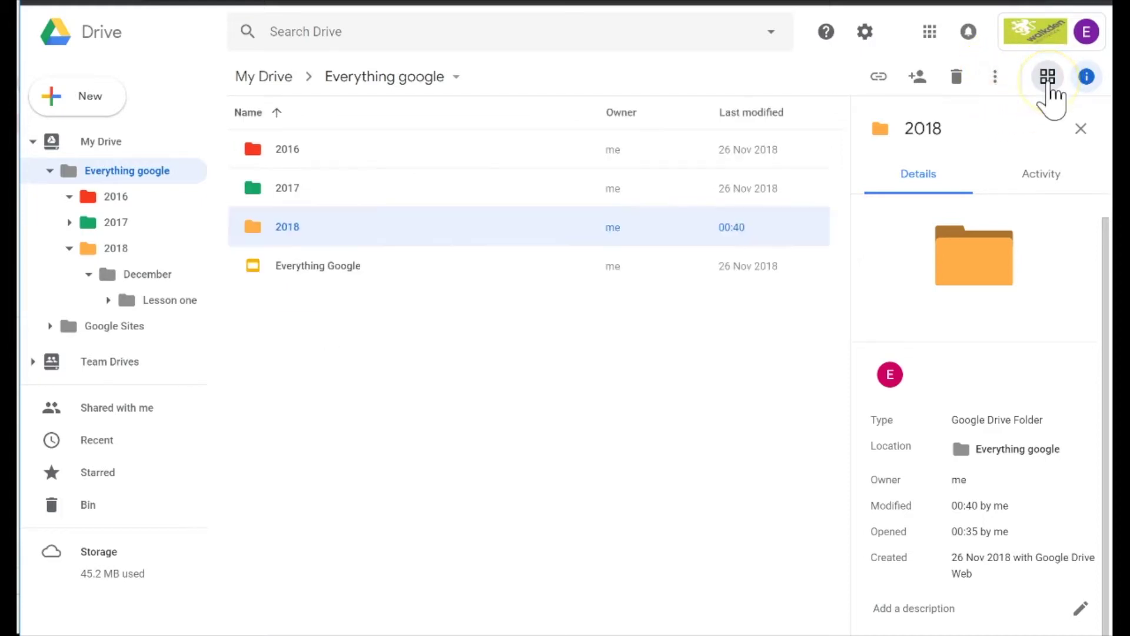
{"action": "left_click", "coordinate": [1049, 88]}
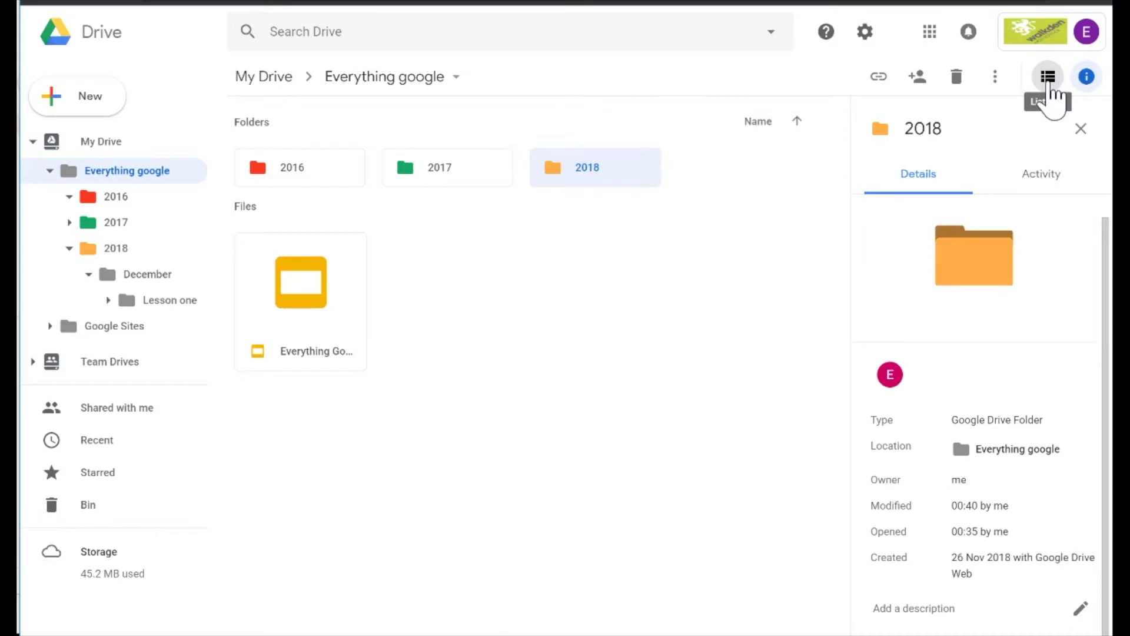
{"action": "left_click", "coordinate": [1049, 89]}
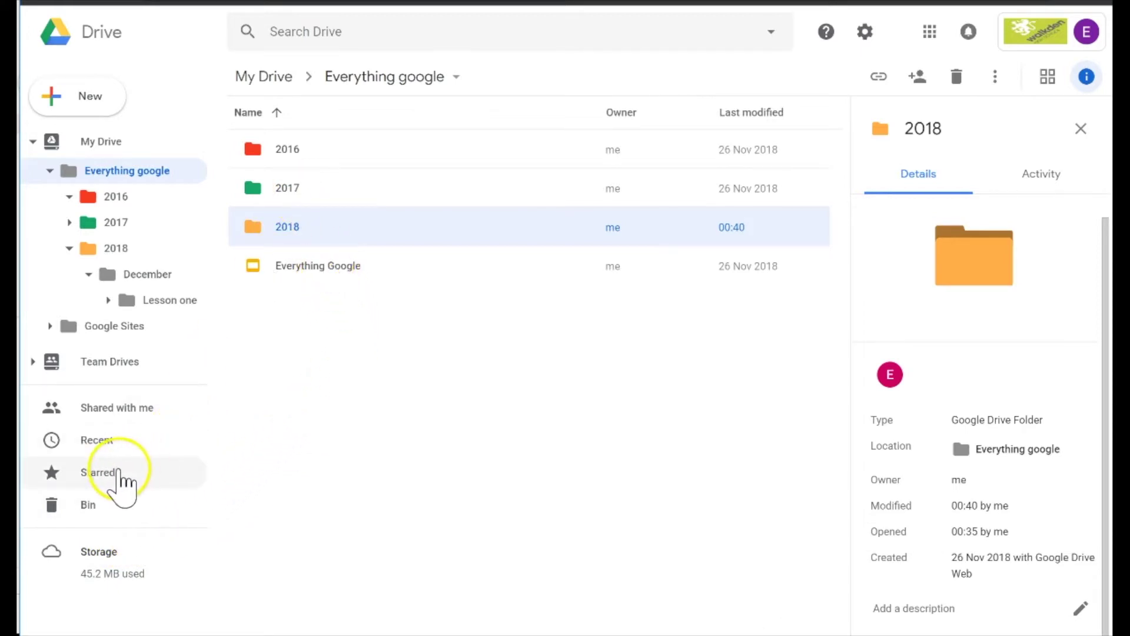
- Star the 2017 folder and view the Starred list showing only 2017
{"action": "left_click", "coordinate": [290, 196]}
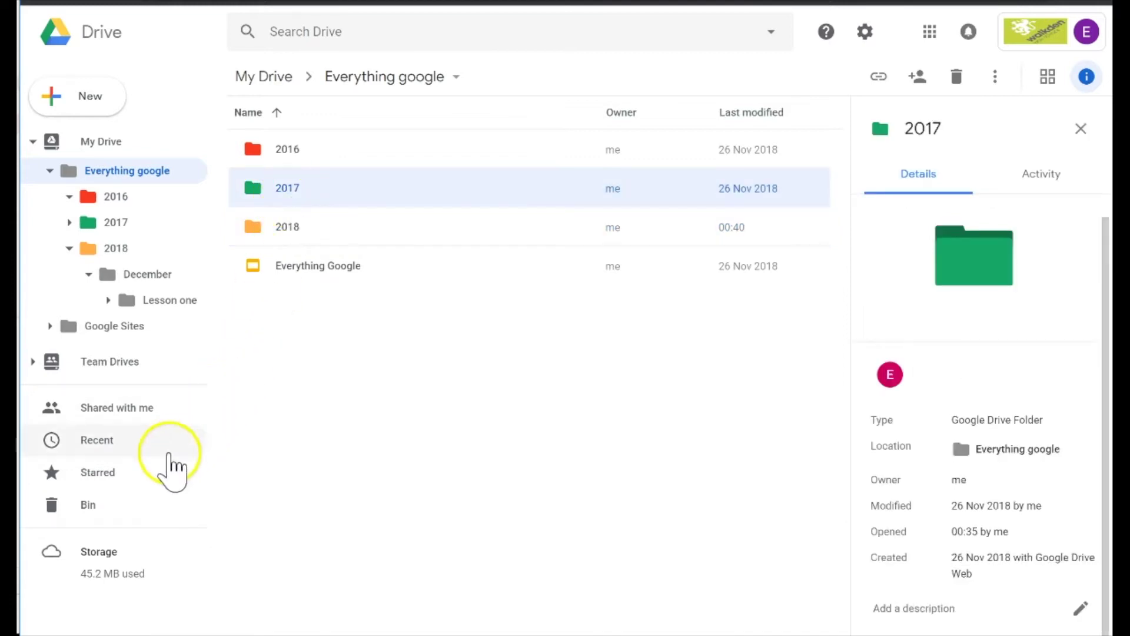
{"action": "right_click", "coordinate": [281, 201]}
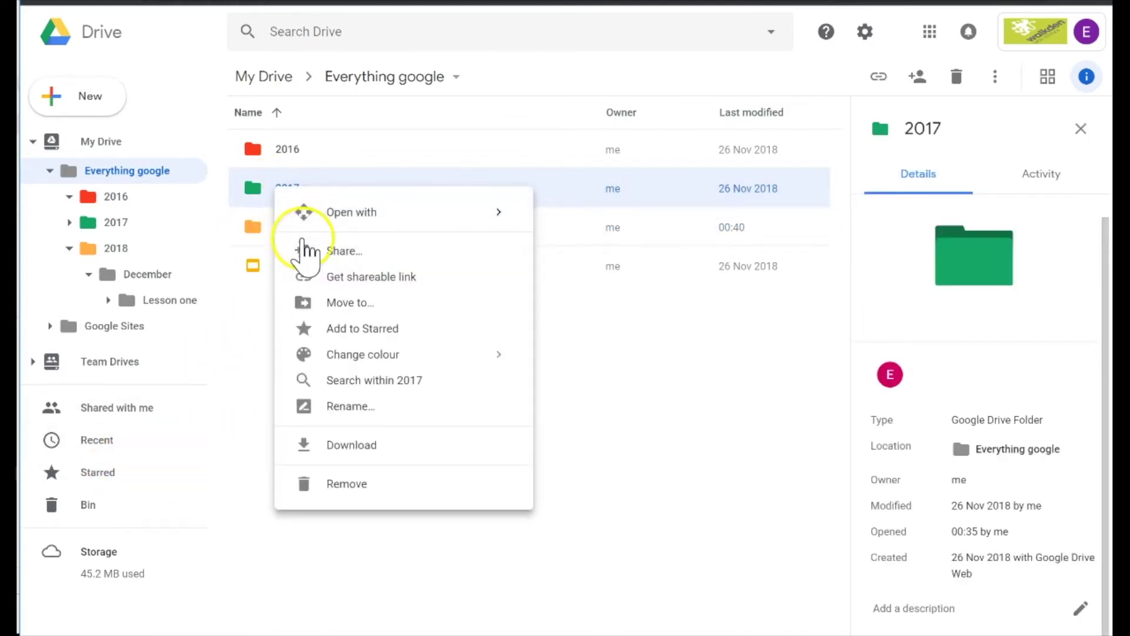
{"action": "left_click", "coordinate": [345, 330]}
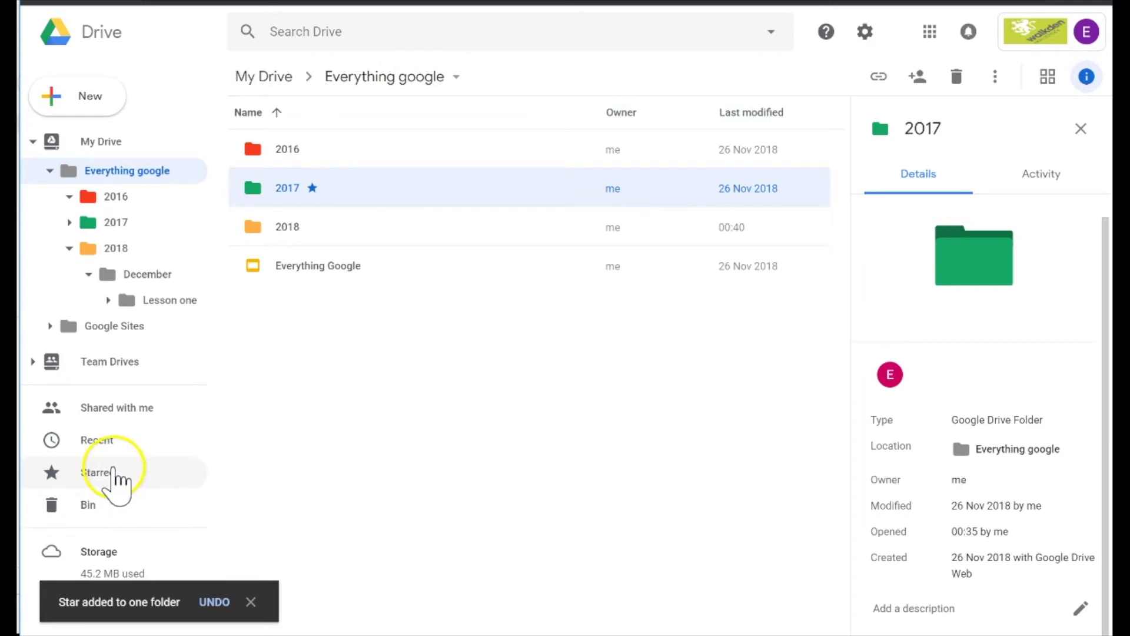
{"action": "left_click", "coordinate": [112, 477]}
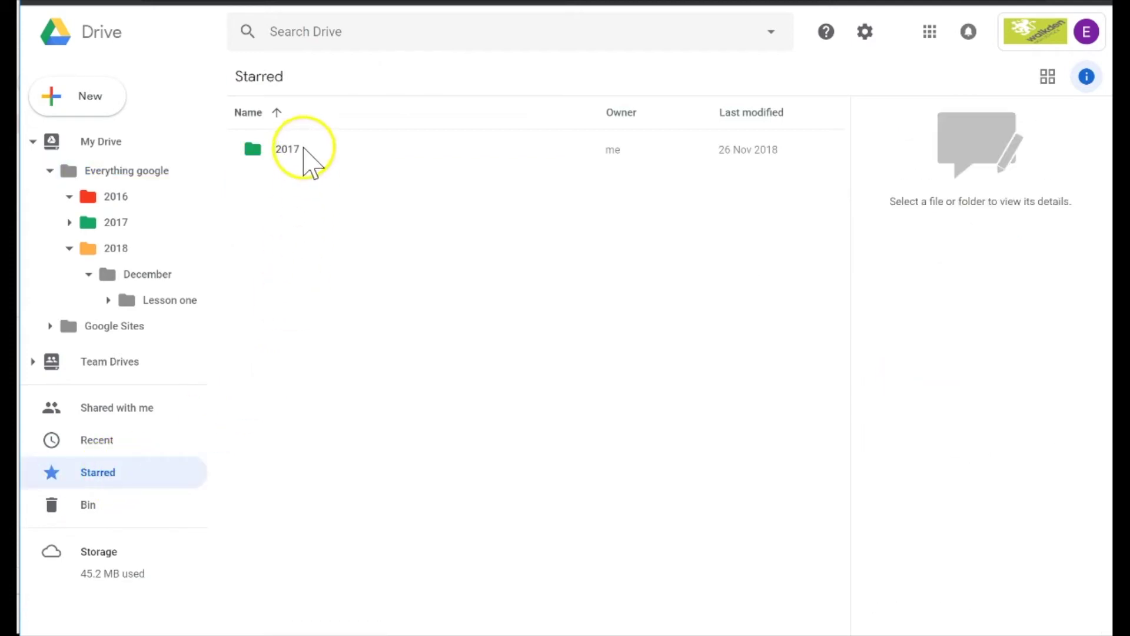